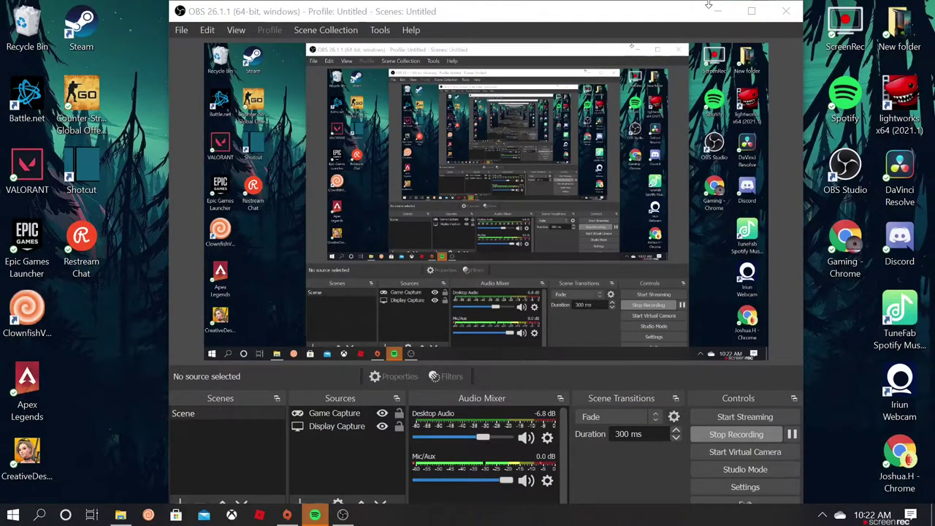
Minimize the OBS Studio window so the forest-sunset desktop shows.
click(718, 11)
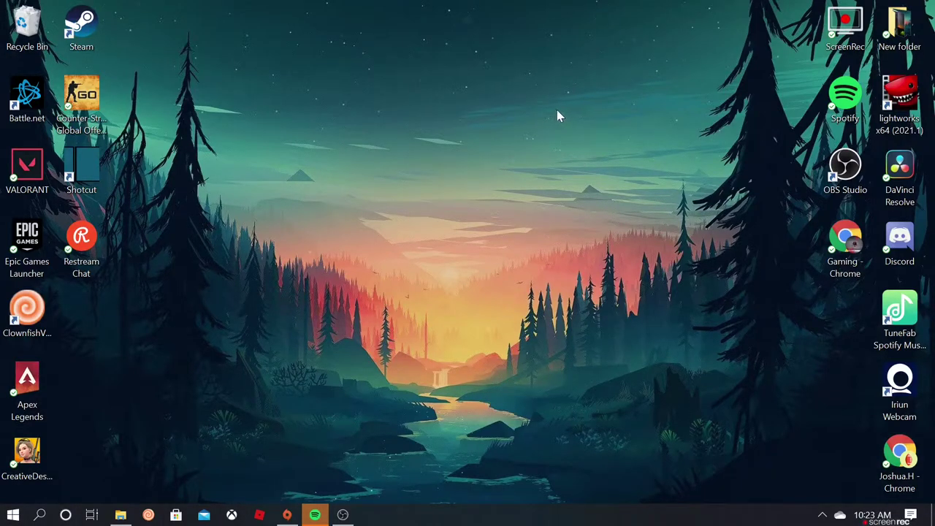
Open the desktop's New folder, look through it, and close it again.
double_click(901, 22)
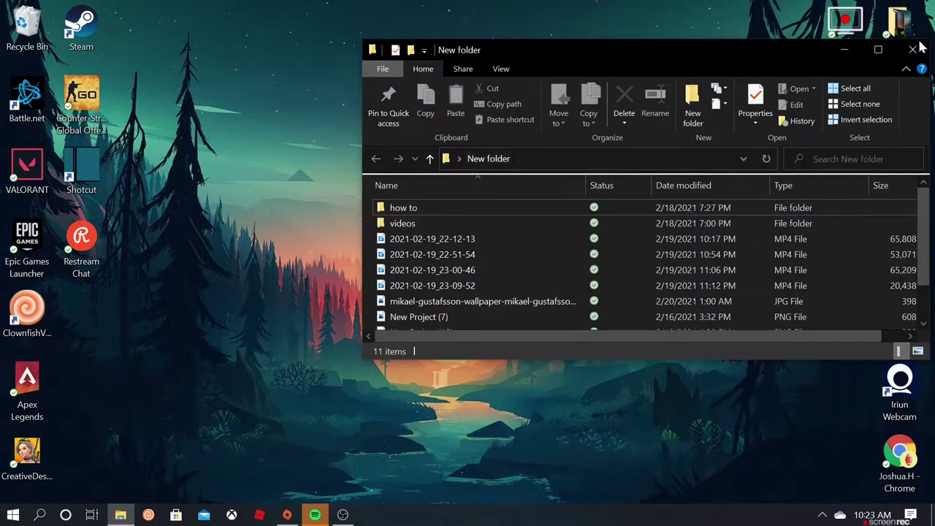
drag(504, 246, 267, 188)
scroll(448, 286, down, 1)
scroll(449, 285, up, 1)
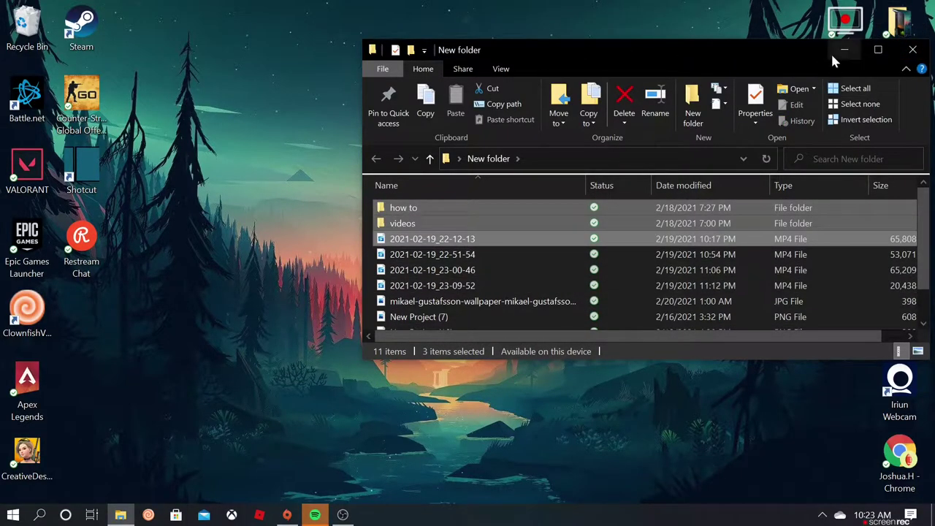
click(898, 53)
Drag the forest-sunset wallpaper copy from File Explorer's recent files onto the desktop.
click(120, 514)
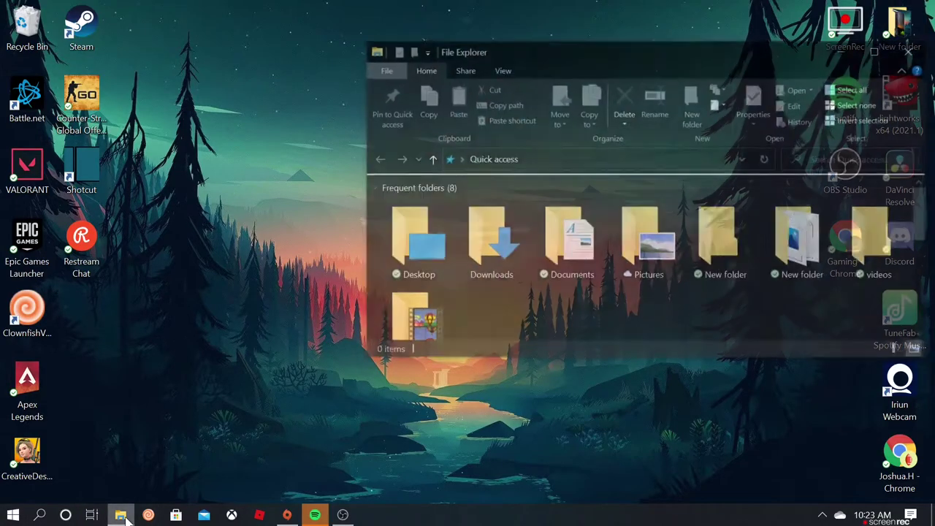
scroll(398, 292, down, 6)
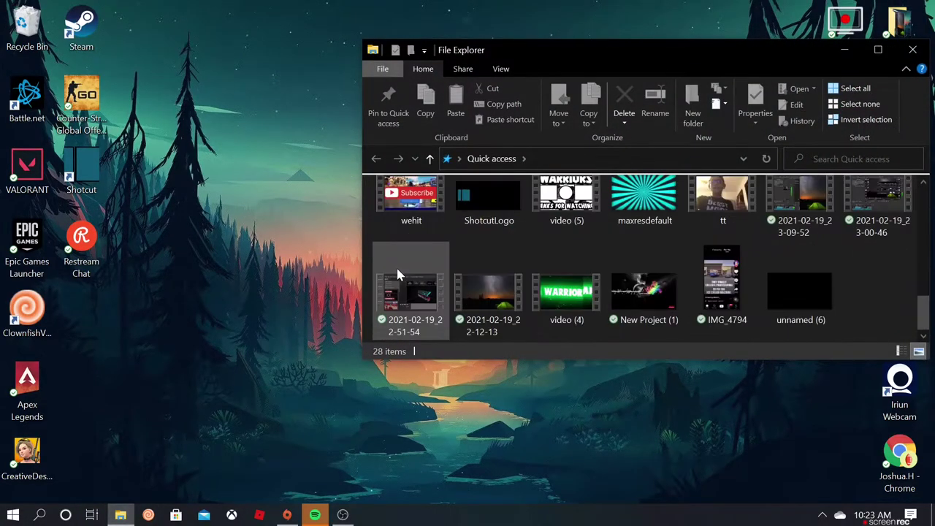
scroll(453, 241, up, 2)
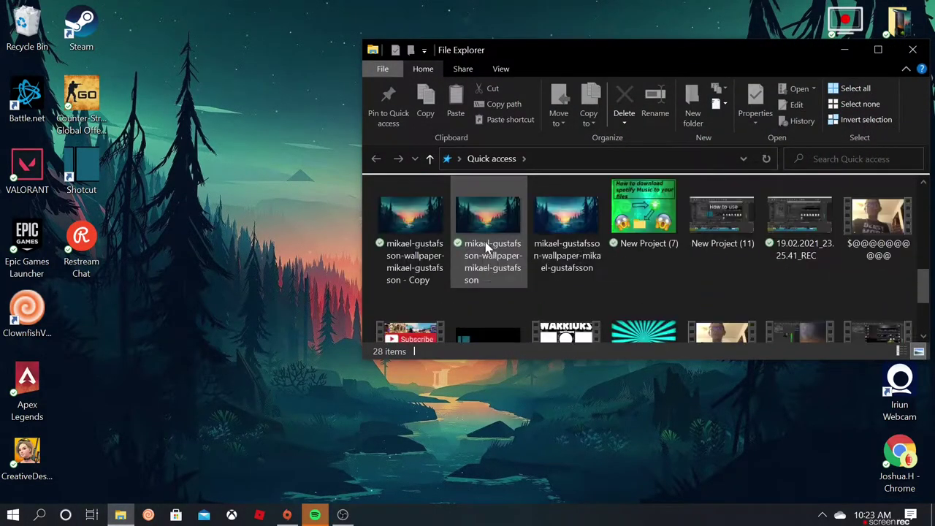
click(413, 223)
drag(357, 235, 201, 193)
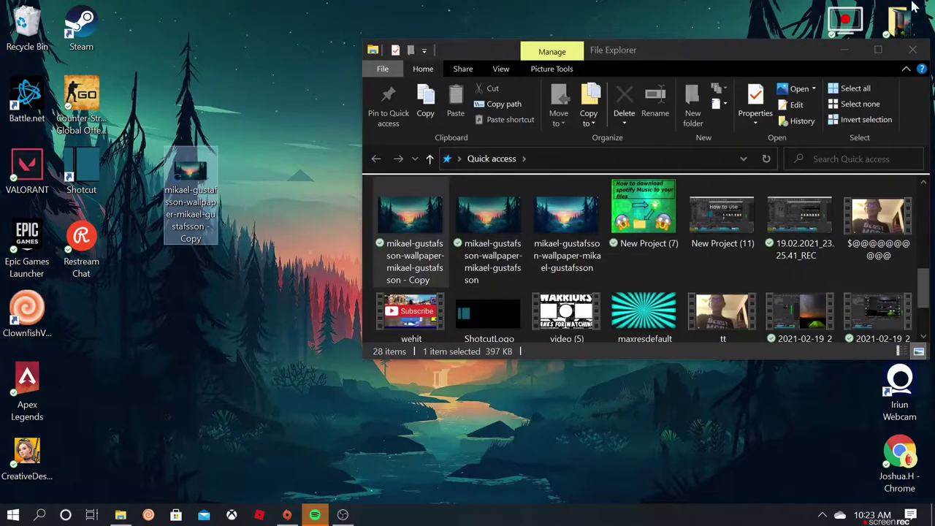
click(921, 50)
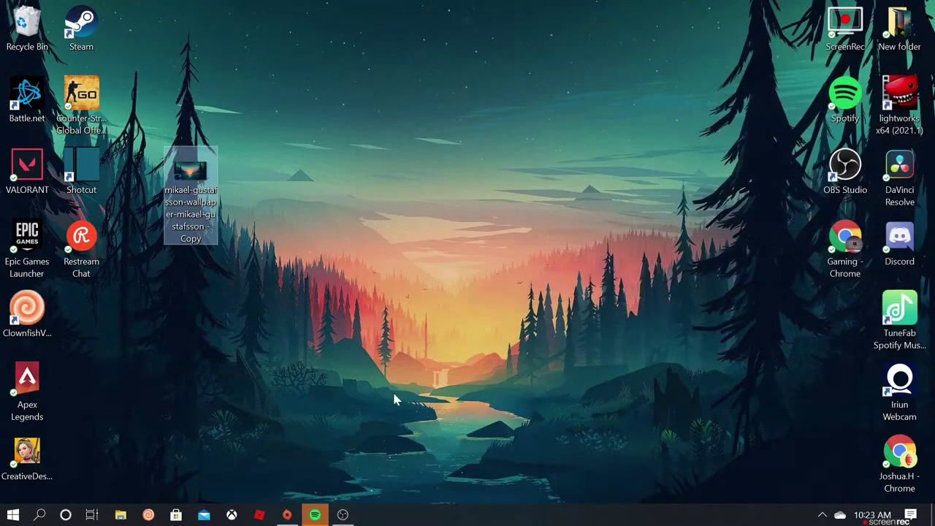
Set the wallpaper file as desktop background and drag its icon below the Clownfish shortcut.
right_click(209, 202)
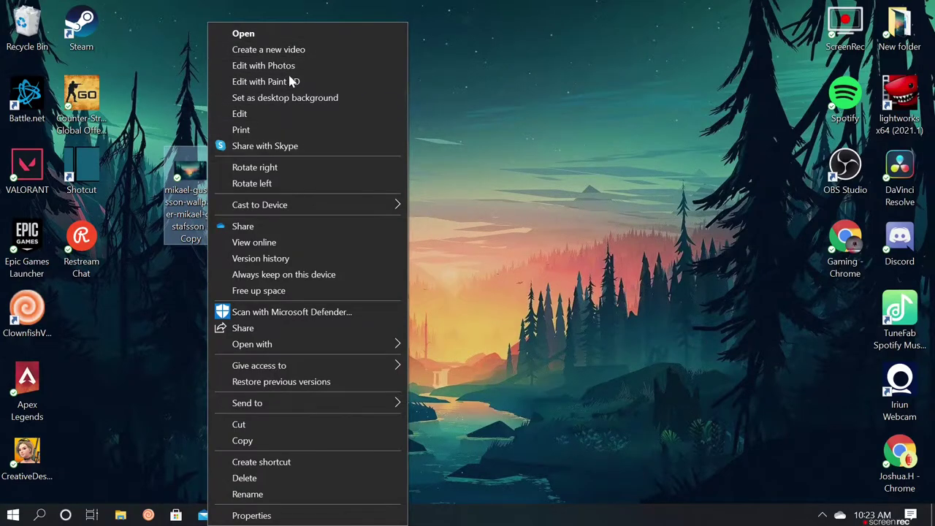
click(278, 96)
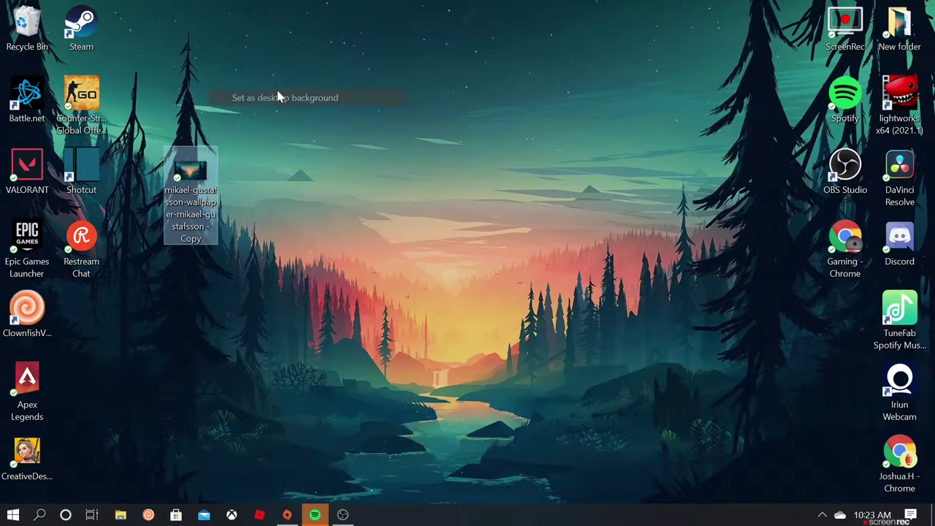
drag(190, 183, 80, 322)
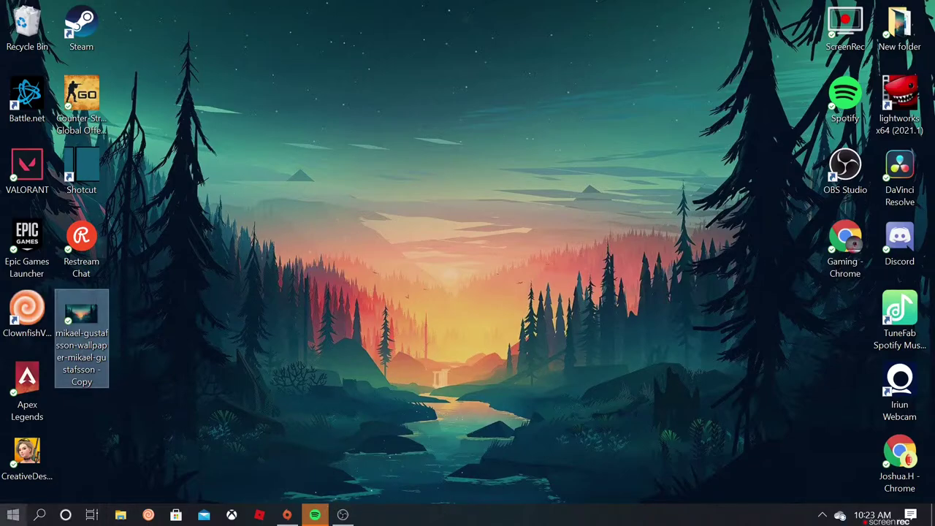
Open Settings from Start, maximize it, and go to Personalization > Lock screen.
click(13, 514)
click(19, 450)
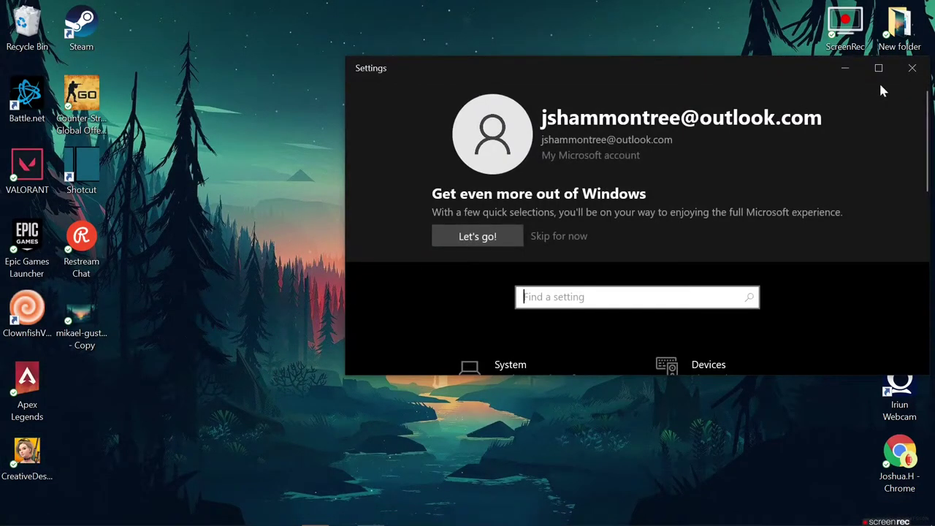
click(872, 68)
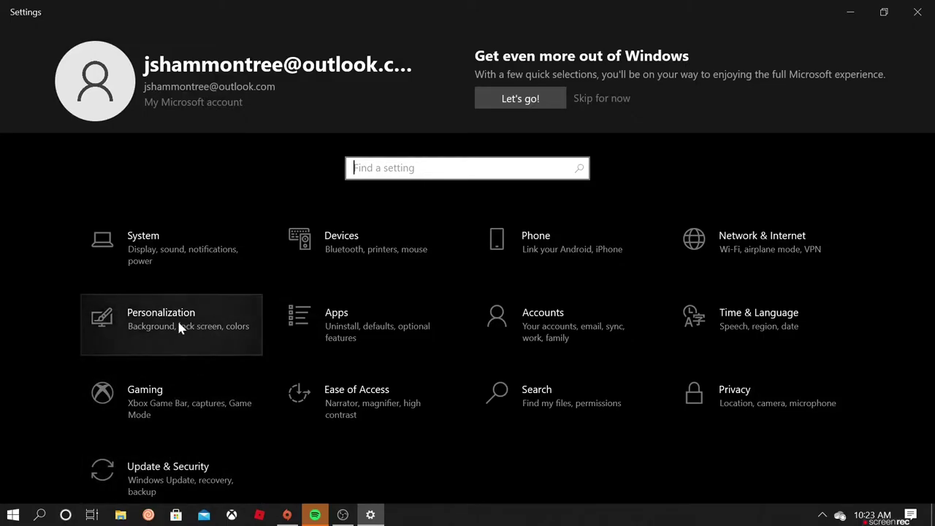
click(198, 333)
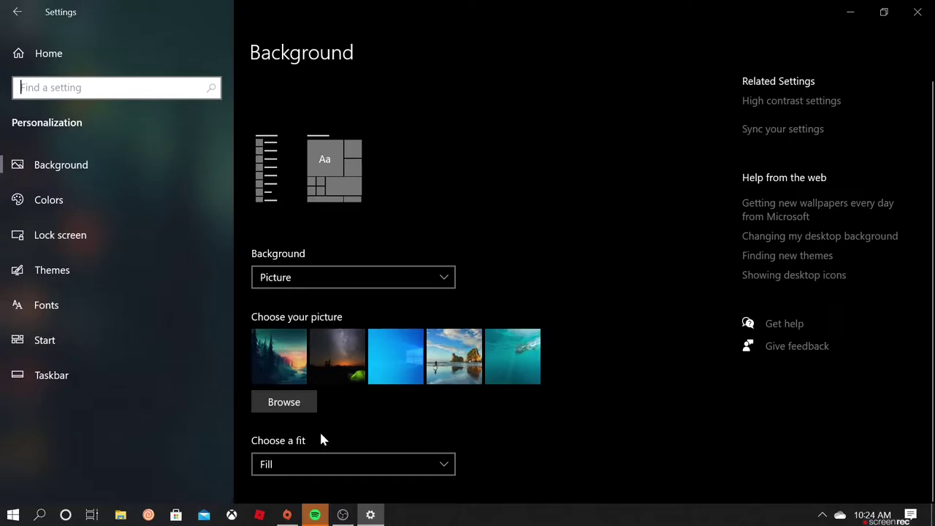
click(128, 241)
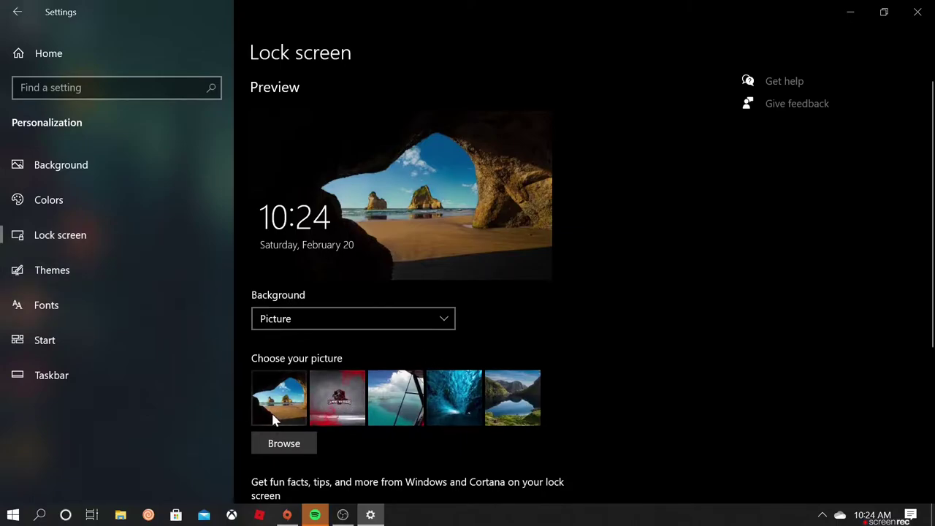
Browse for the forest-sunset wallpaper and choose it as the lock screen picture.
click(271, 442)
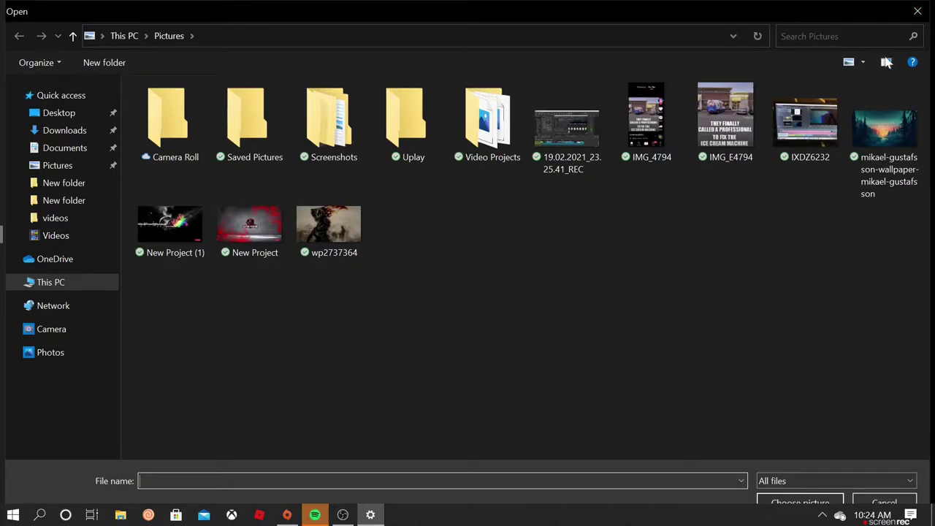
click(891, 140)
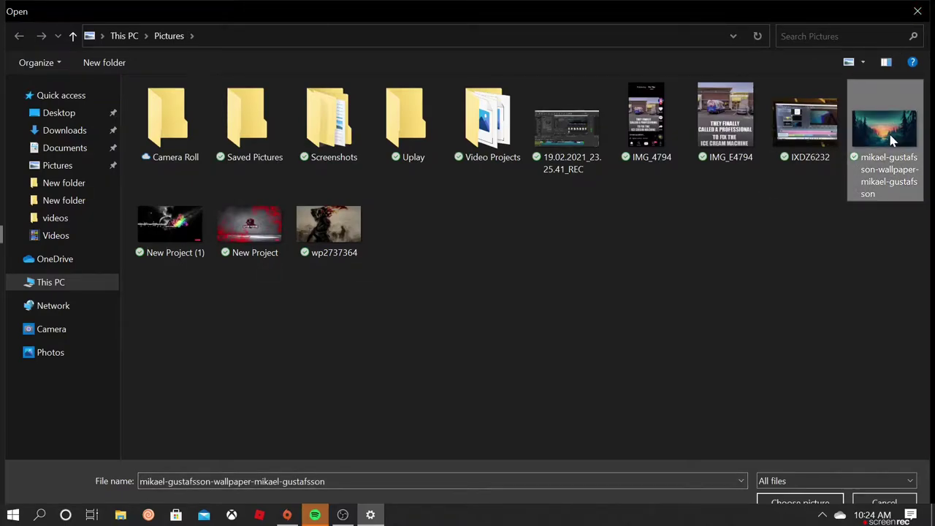
click(800, 502)
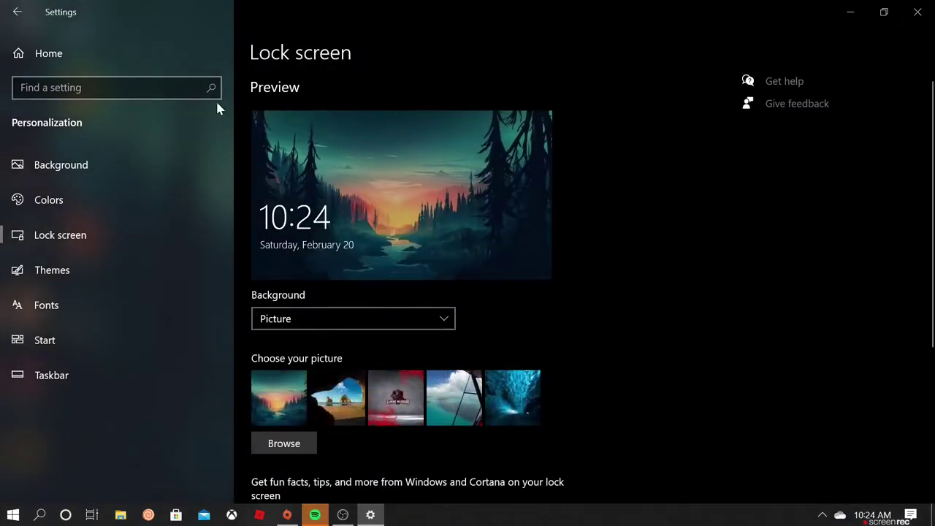
Make the starry-night tent photo the desktop background, then minimize Settings.
click(136, 163)
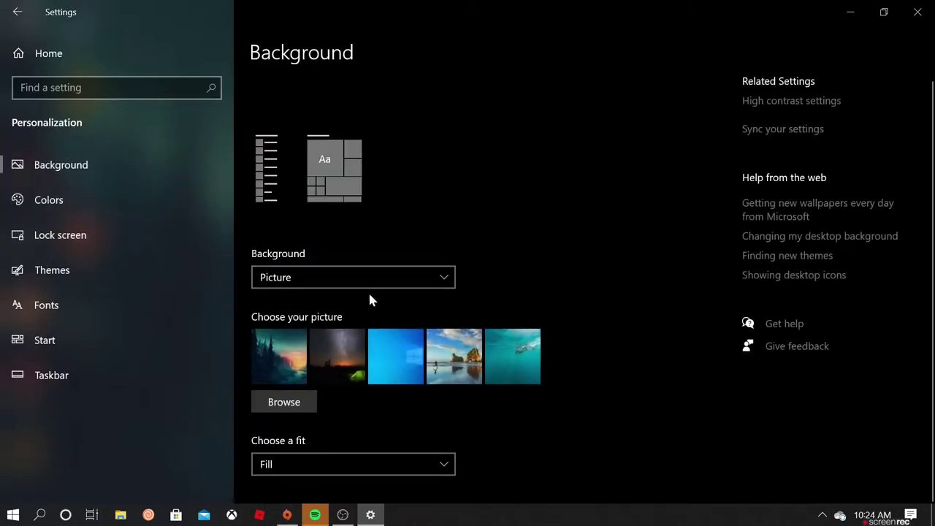
click(341, 348)
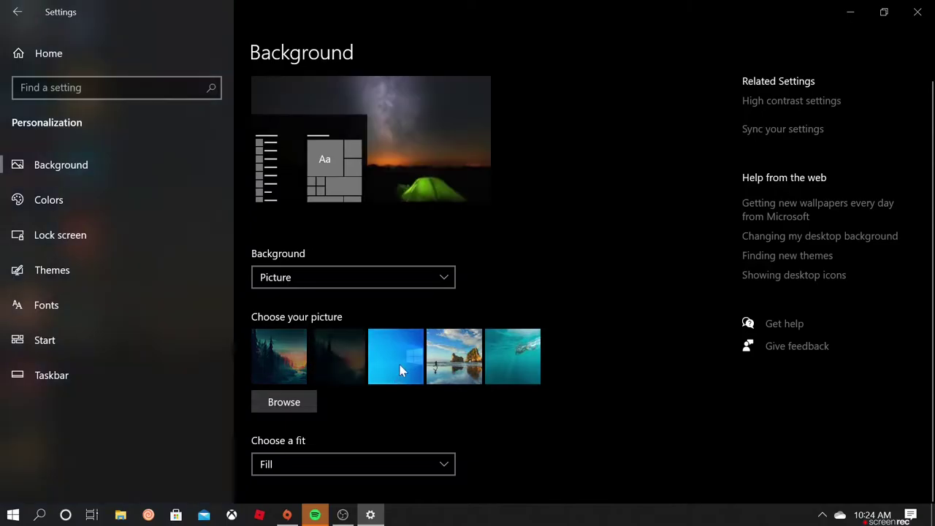
click(847, 9)
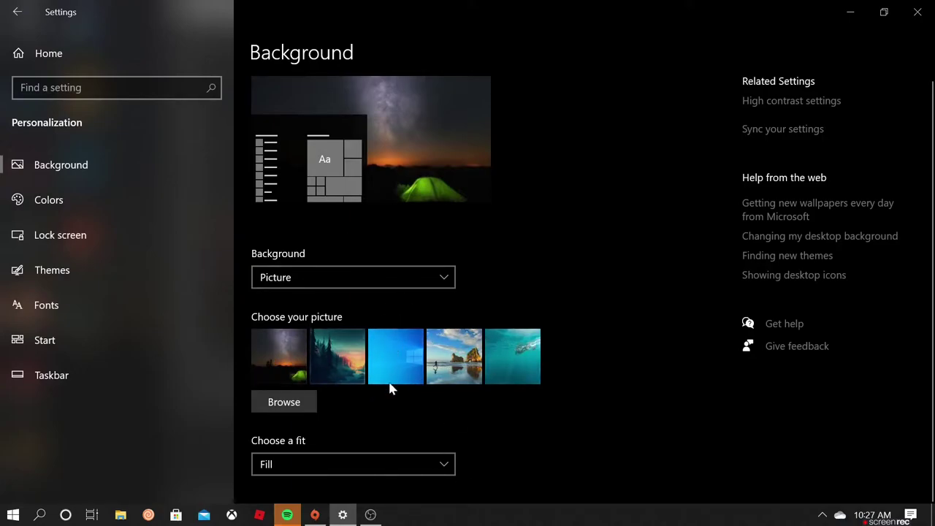
On the Colors page, change the colour mode choice to Custom.
click(7, 207)
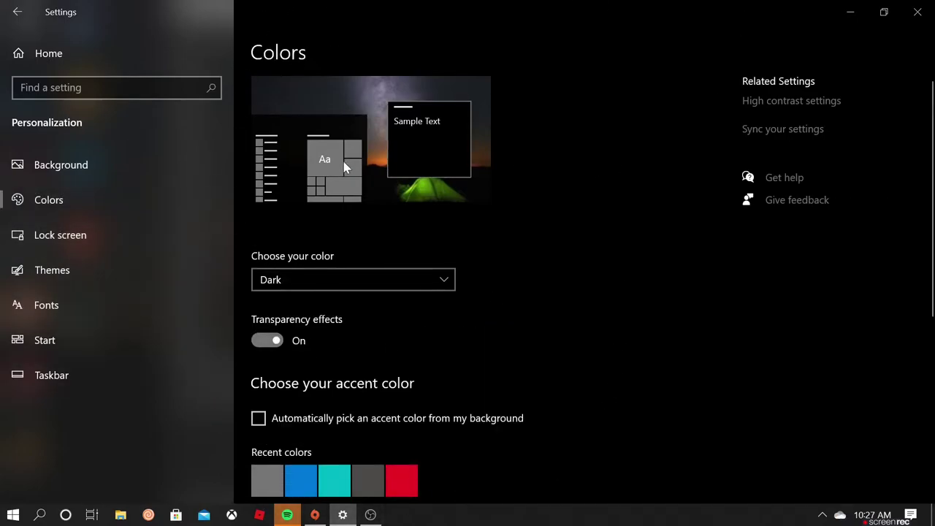
click(317, 285)
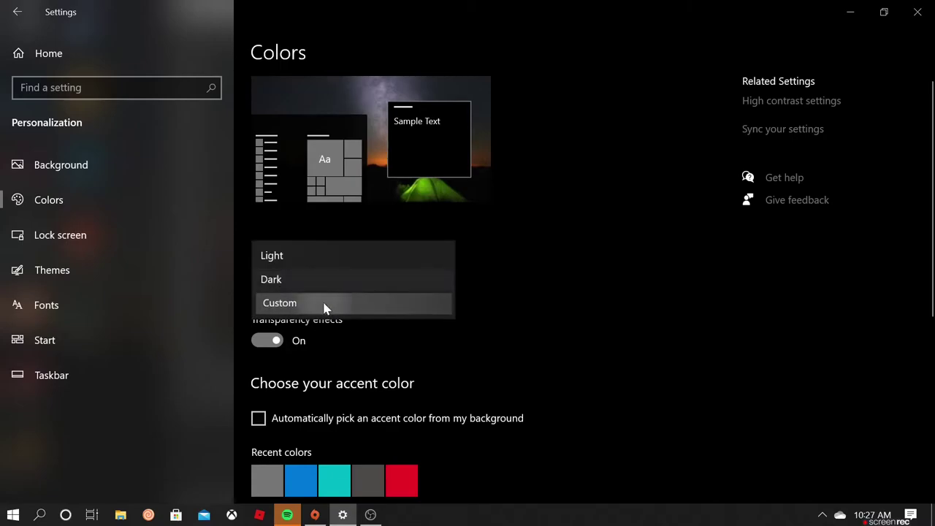
click(339, 256)
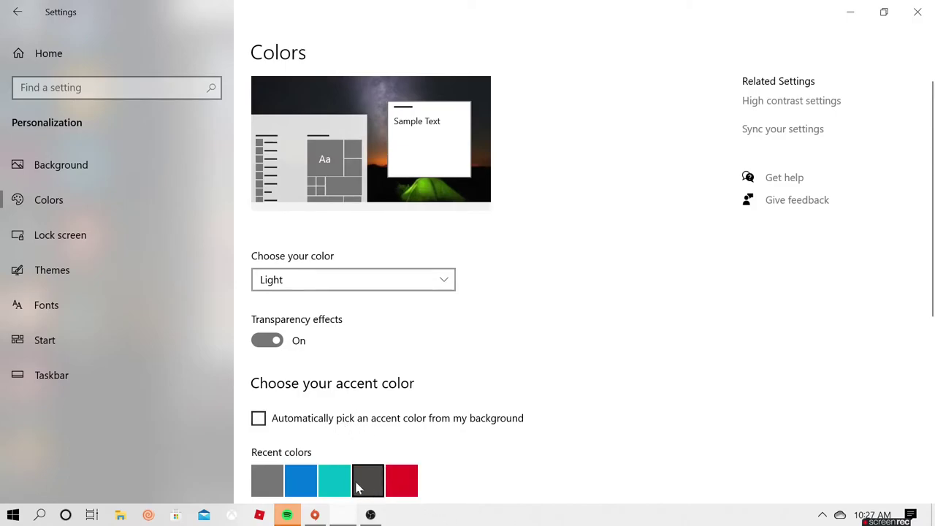
scroll(263, 467, down, 5)
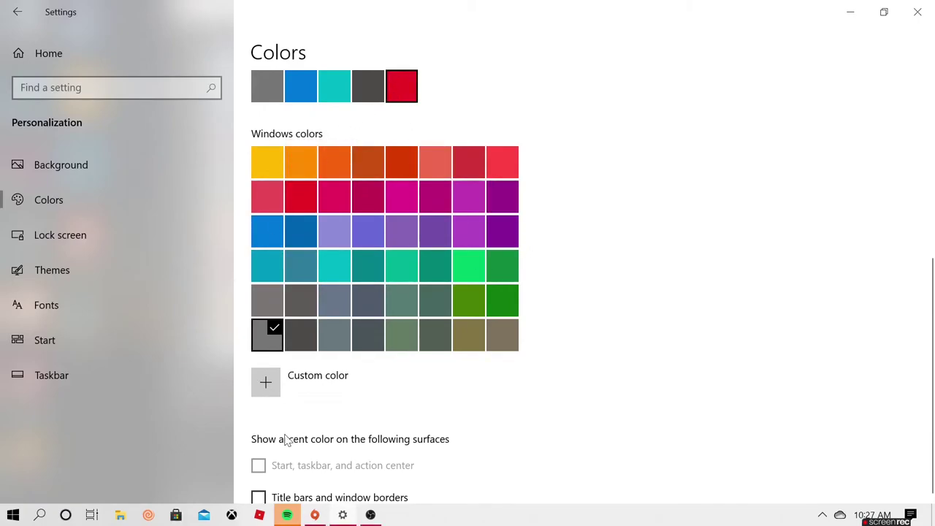
scroll(310, 368, up, 5)
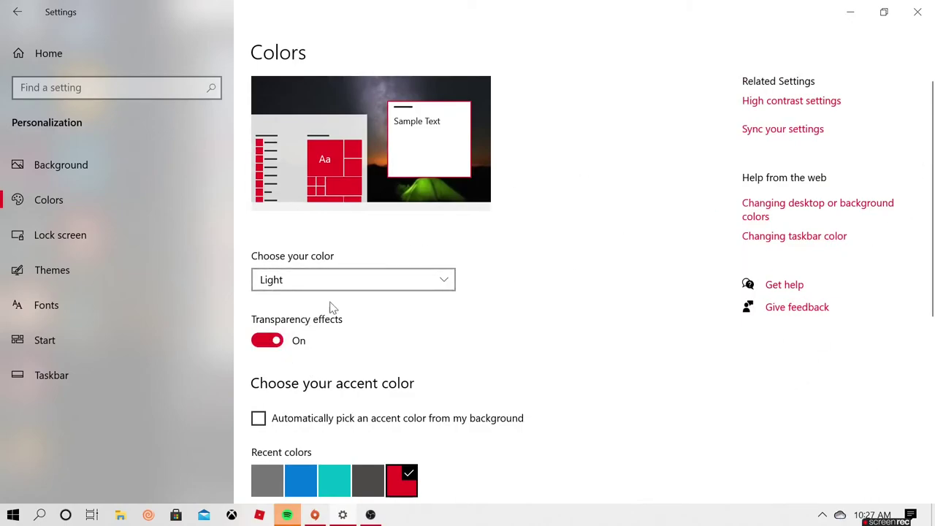
click(414, 279)
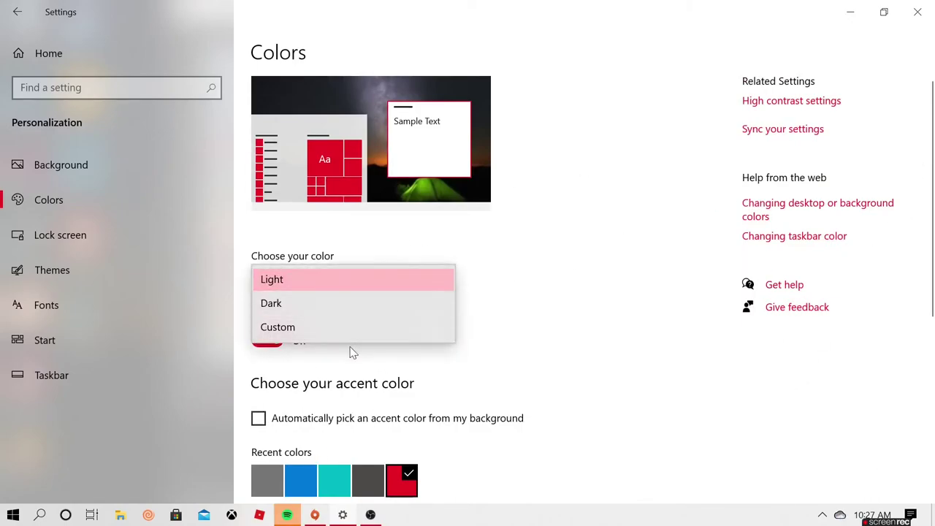
click(366, 330)
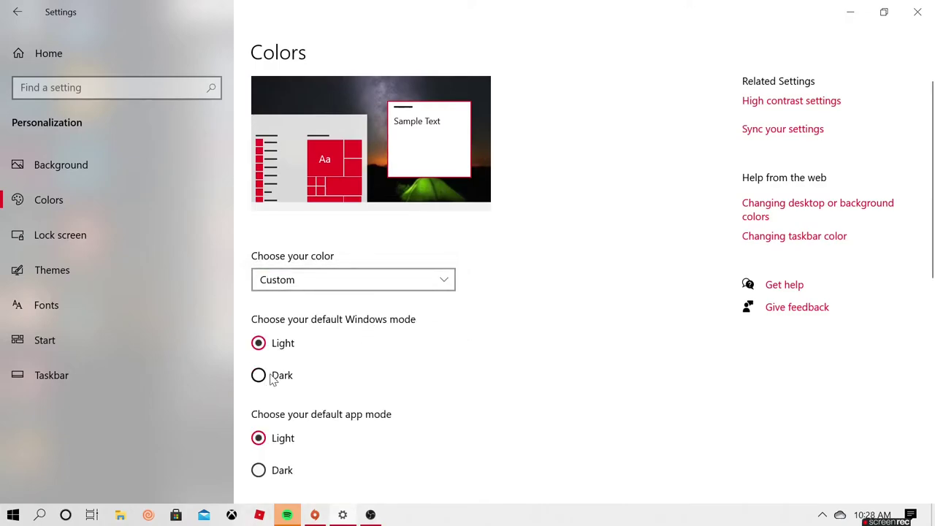
Set both the default Windows mode and the default app mode to Dark.
click(259, 471)
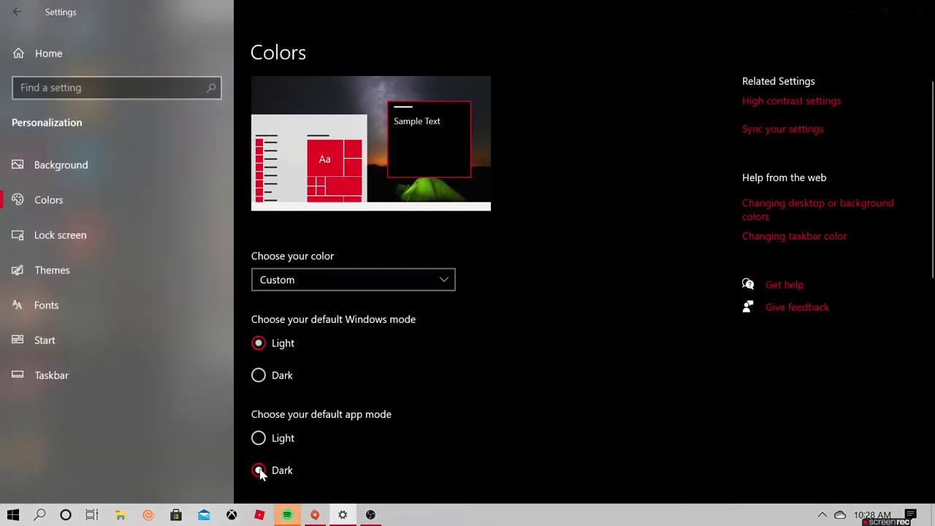
click(279, 436)
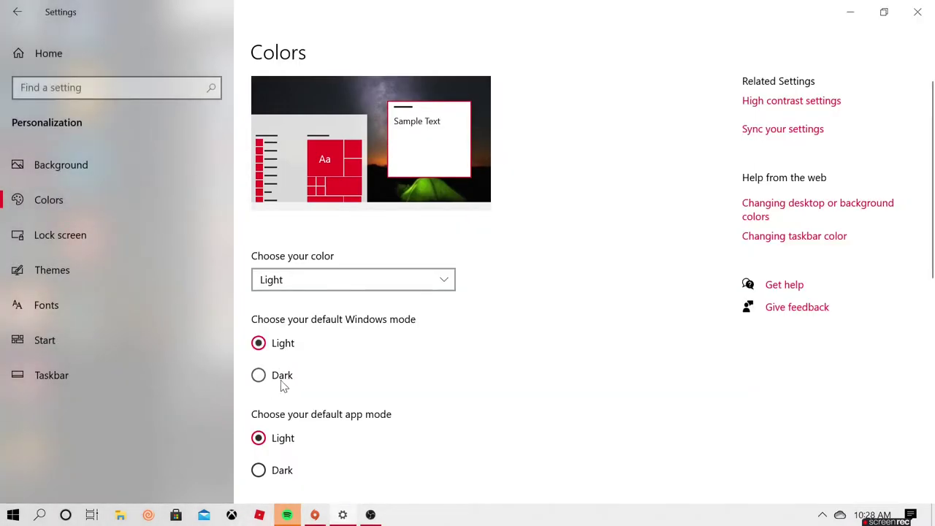
click(280, 381)
click(278, 354)
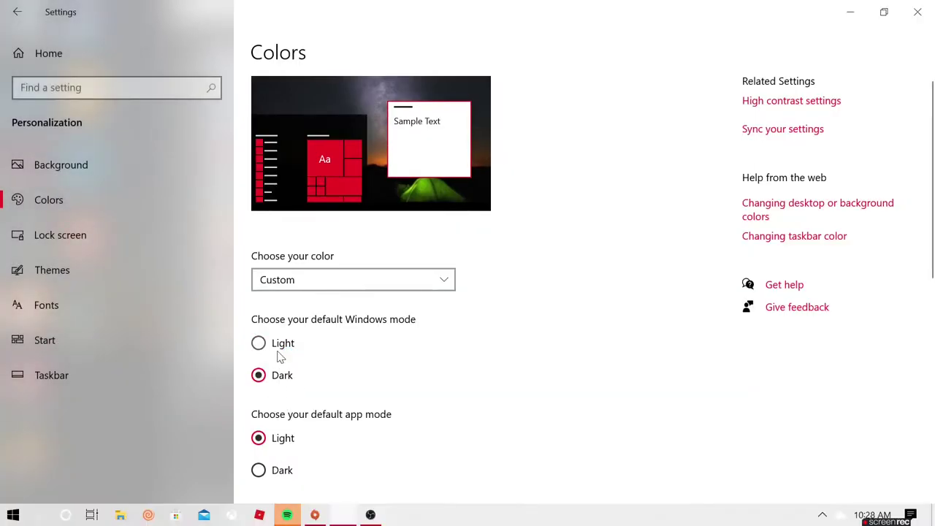
click(280, 390)
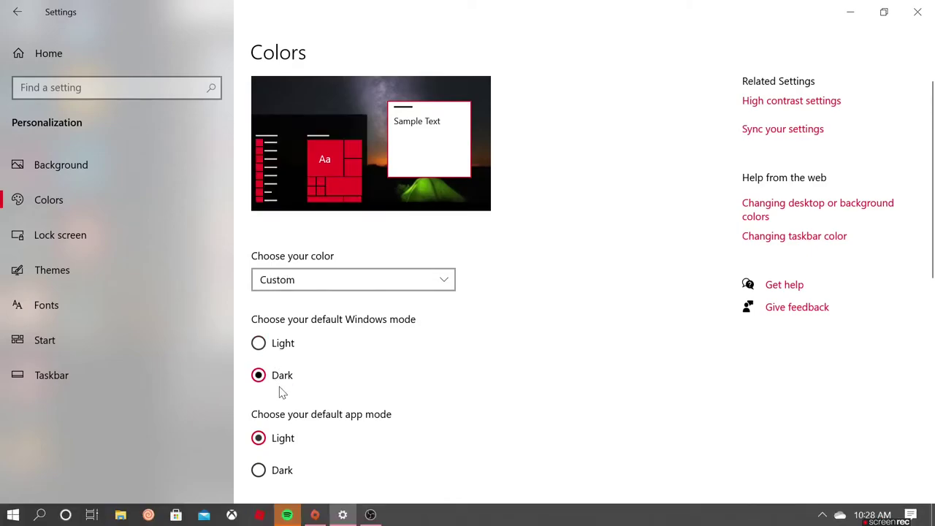
click(290, 346)
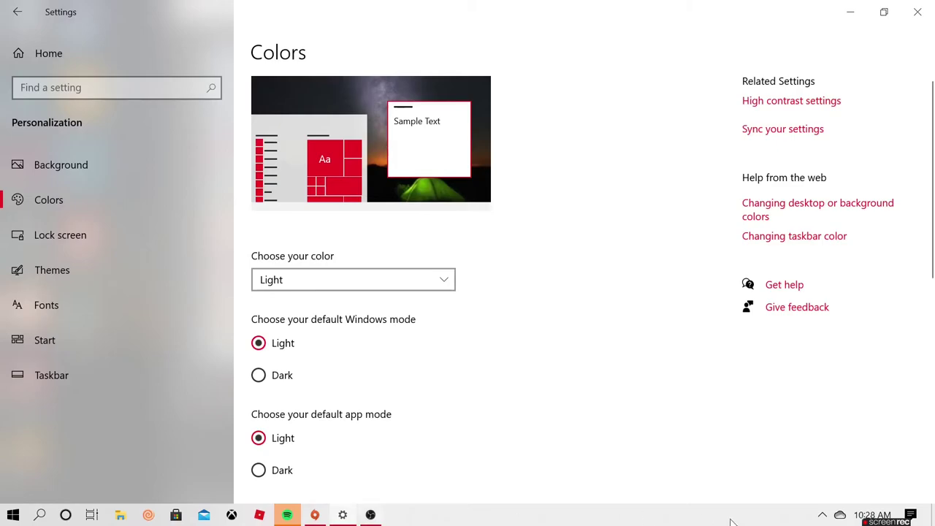
click(289, 387)
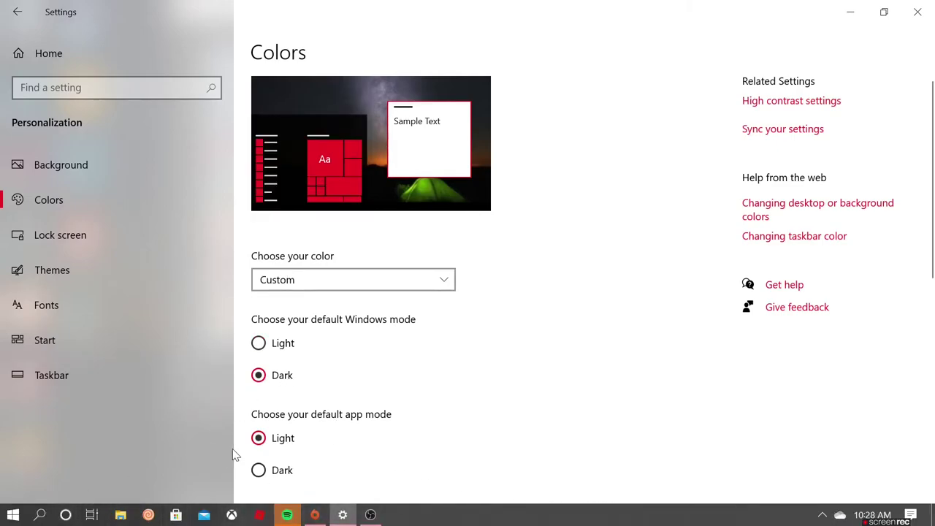
click(264, 469)
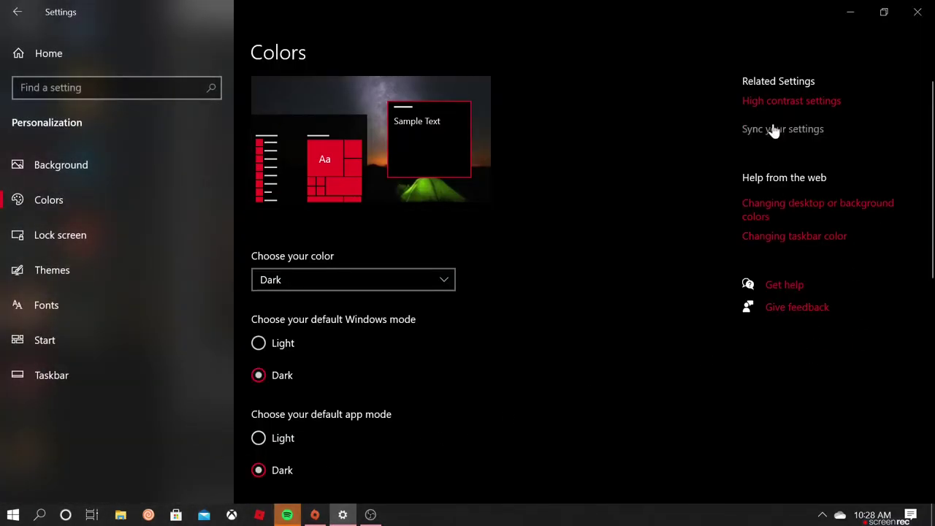
Scroll past the red accent colour, then visit the Lock screen, Themes and Fonts pages.
scroll(337, 371, down, 5)
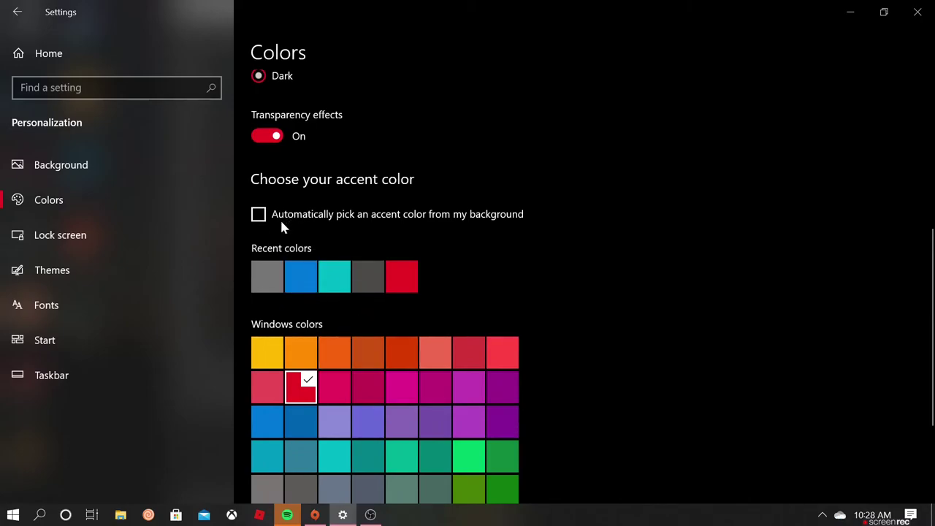
scroll(279, 219, down, 3)
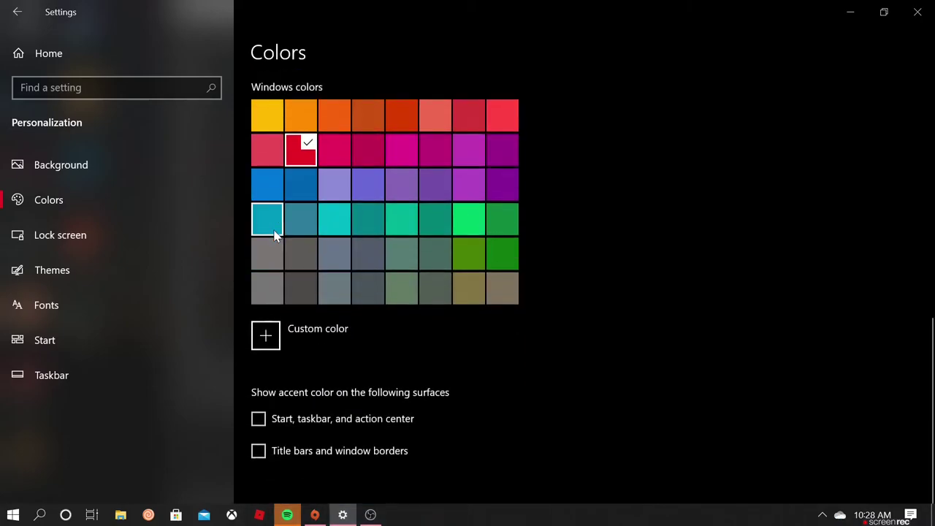
click(48, 247)
click(49, 266)
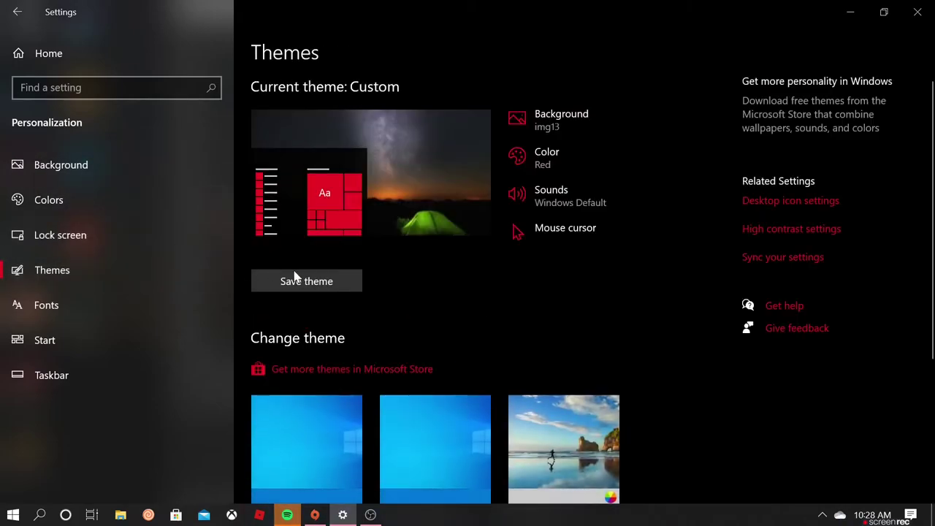
scroll(526, 262, down, 4)
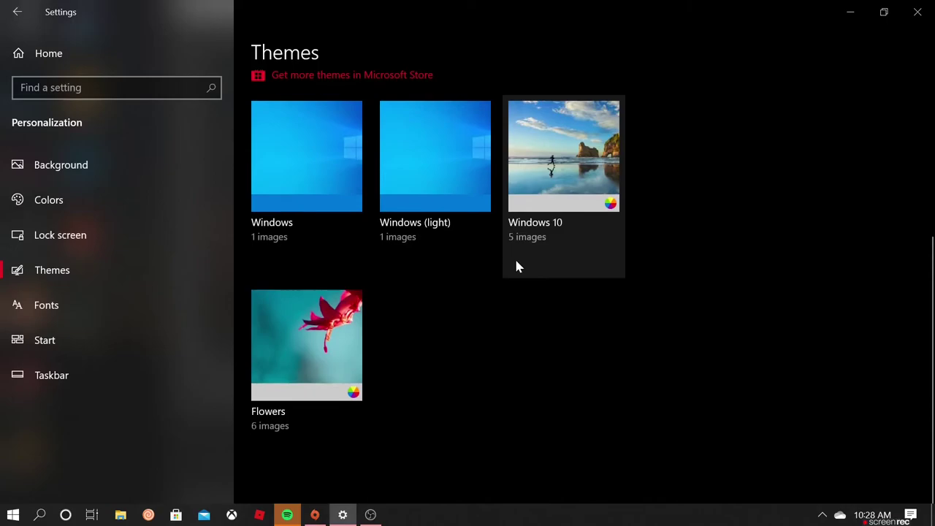
click(62, 296)
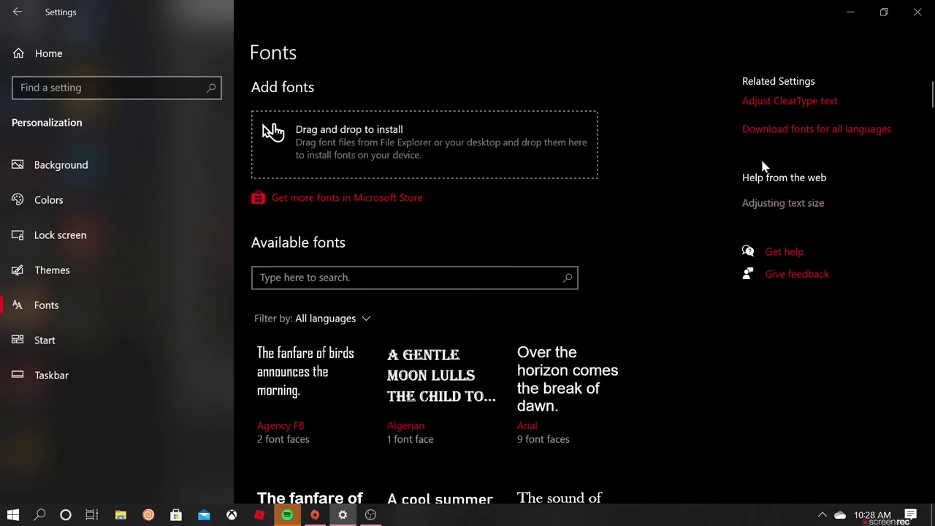
Go through the Start page to the Taskbar settings page.
click(73, 348)
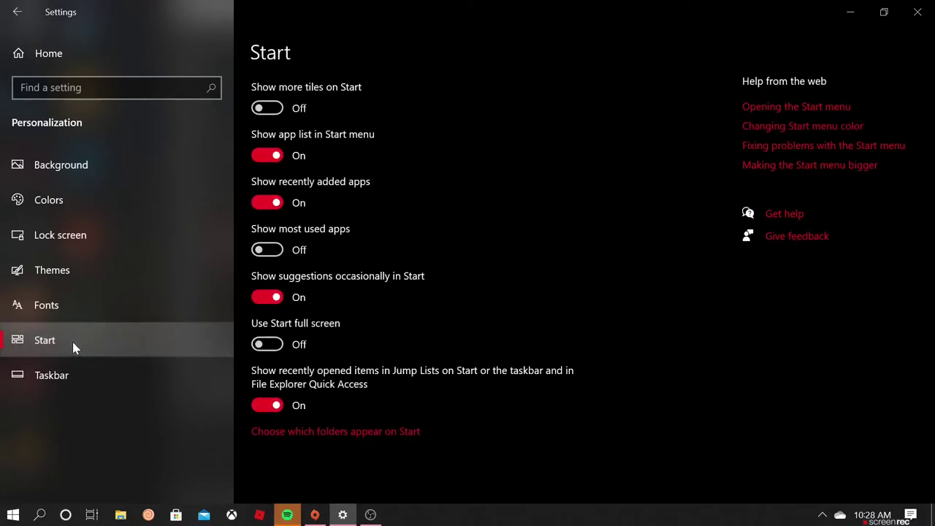
click(74, 372)
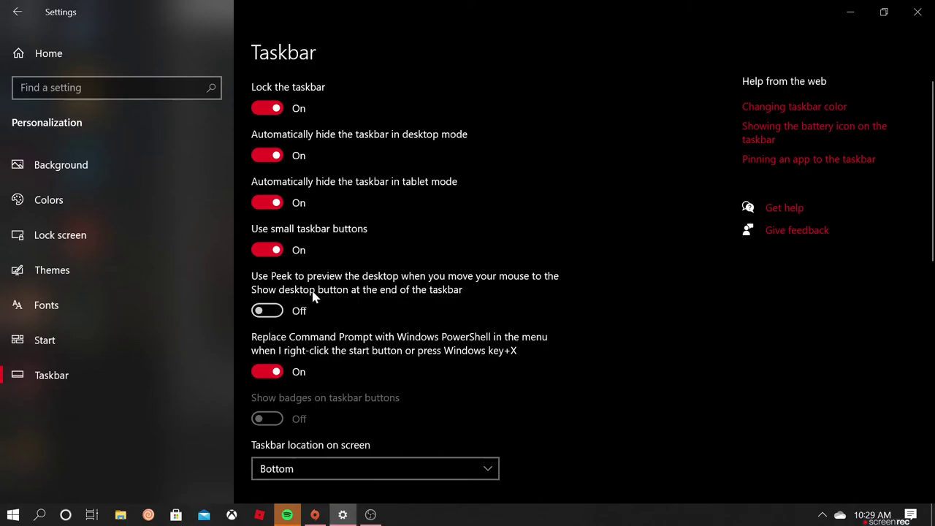
Toggle 'Use Peek' on and off, leaving it off, then return to Settings home.
click(265, 311)
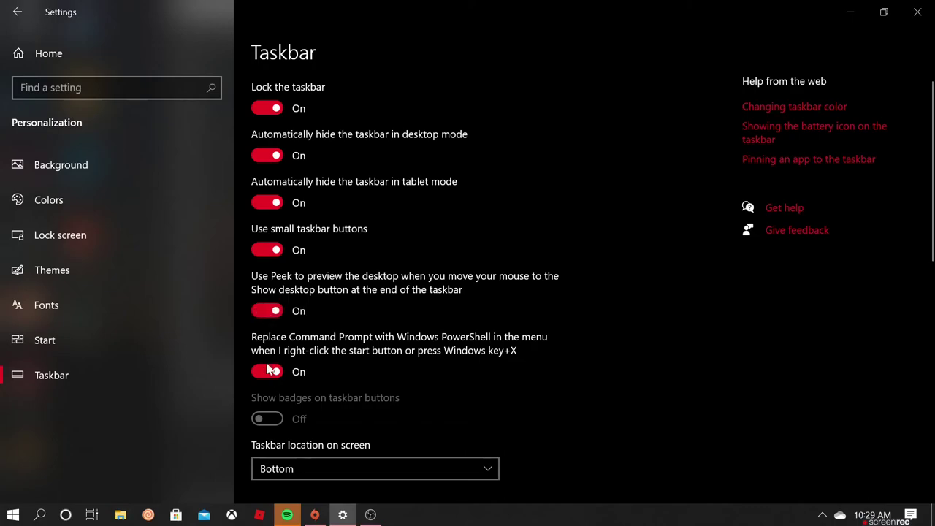
click(276, 321)
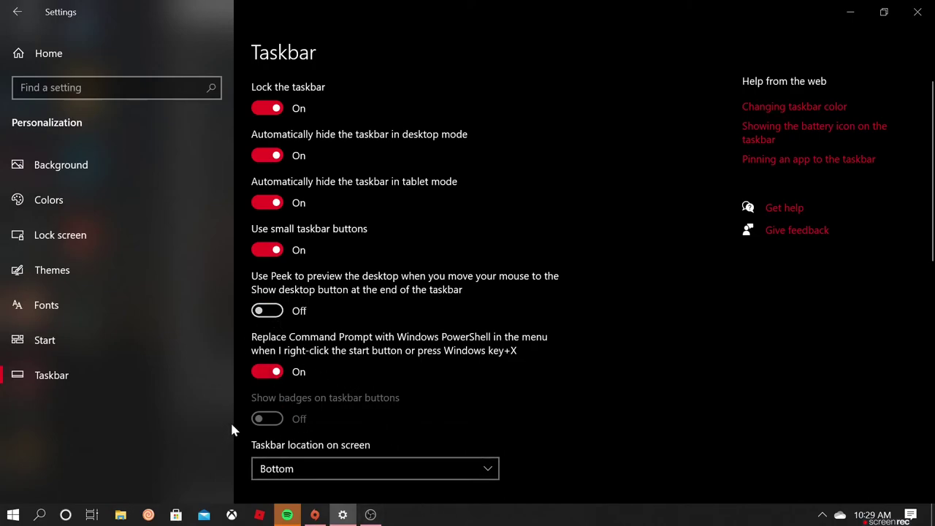
click(266, 321)
click(265, 320)
scroll(384, 334, down, 5)
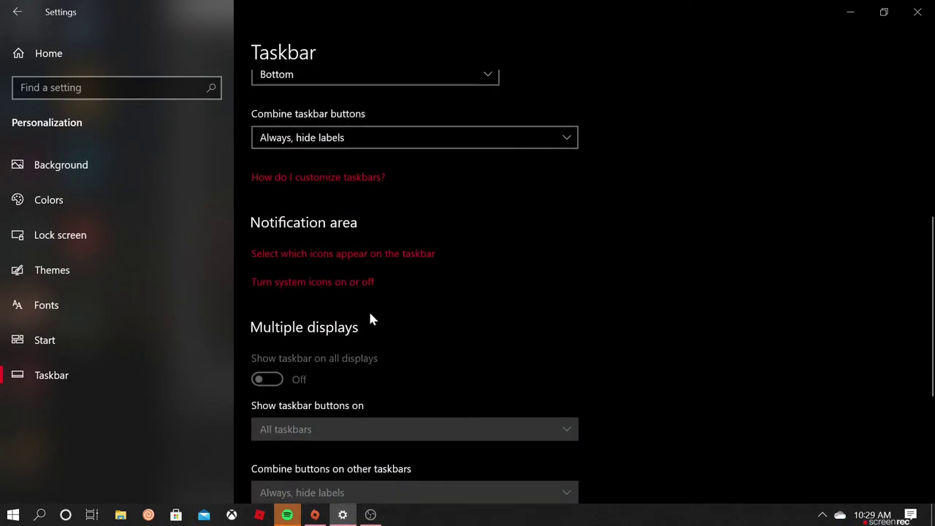
scroll(370, 316, up, 5)
click(14, 8)
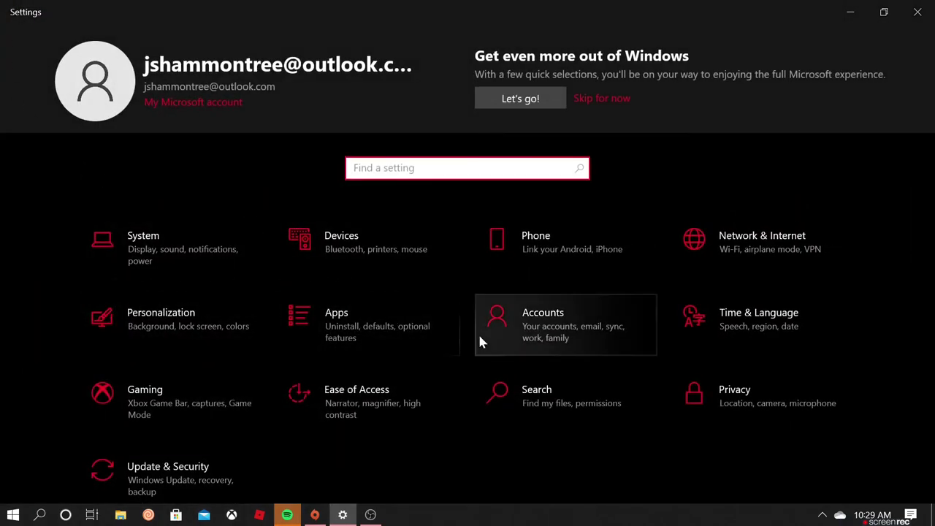
Recheck Personalization > Lock screen, keeping Background on Picture, then minimize Settings.
click(125, 314)
click(162, 231)
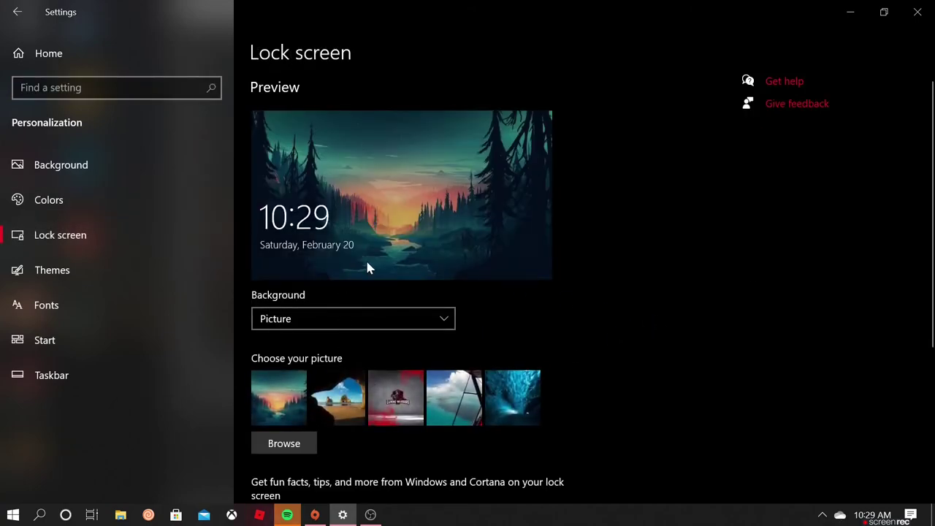
scroll(368, 268, down, 5)
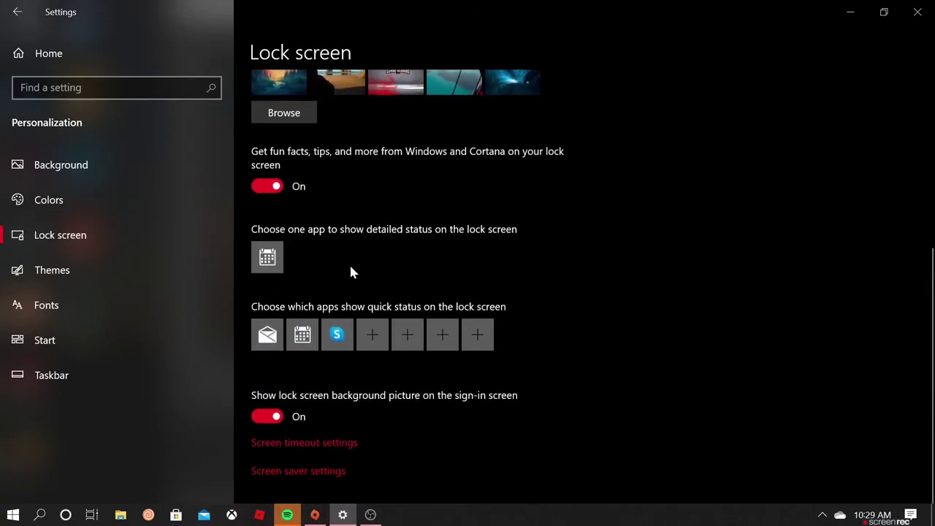
scroll(346, 201, up, 5)
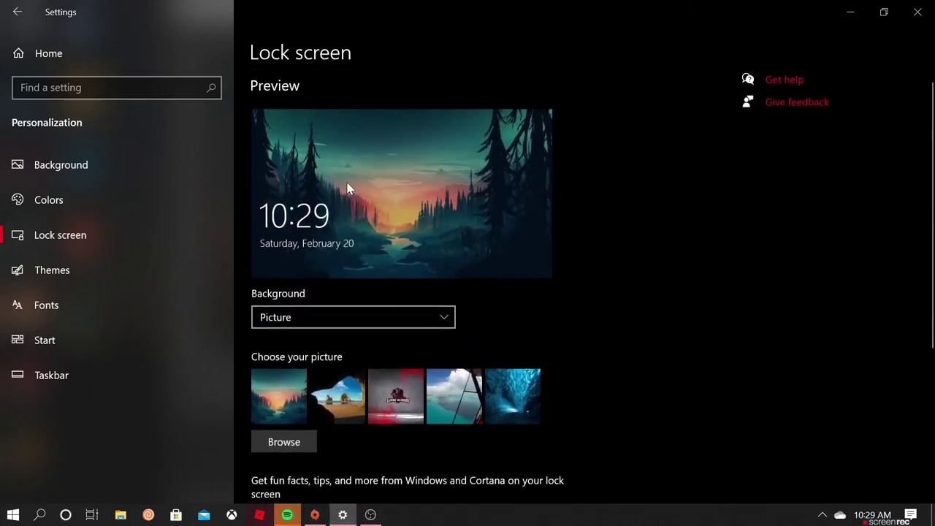
click(363, 324)
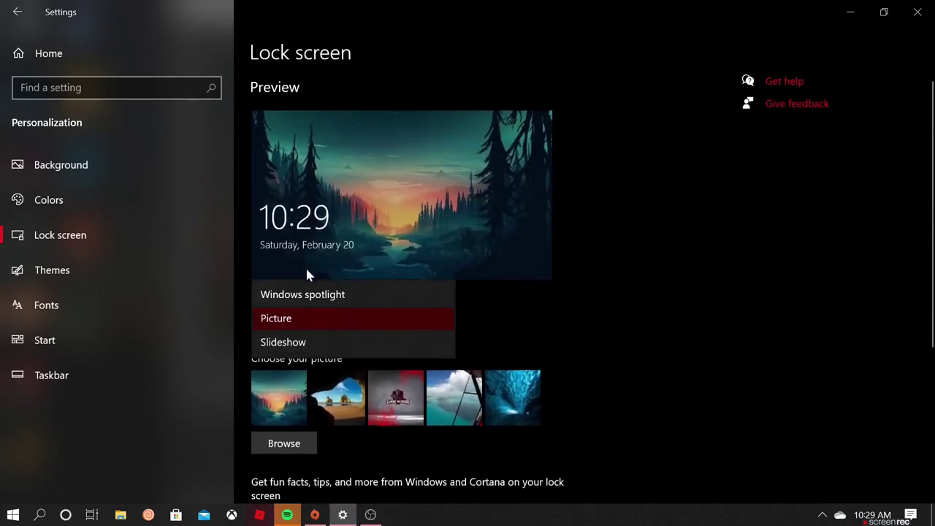
click(619, 252)
click(350, 317)
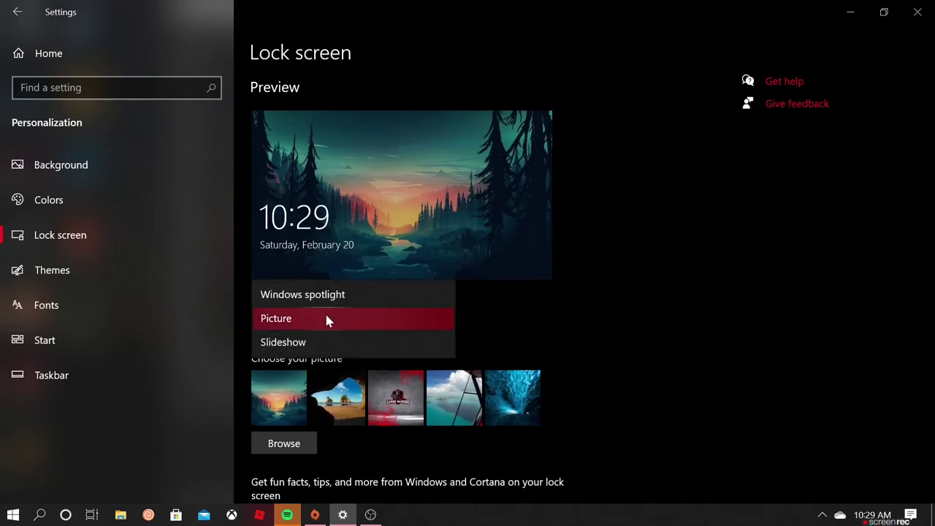
click(814, 167)
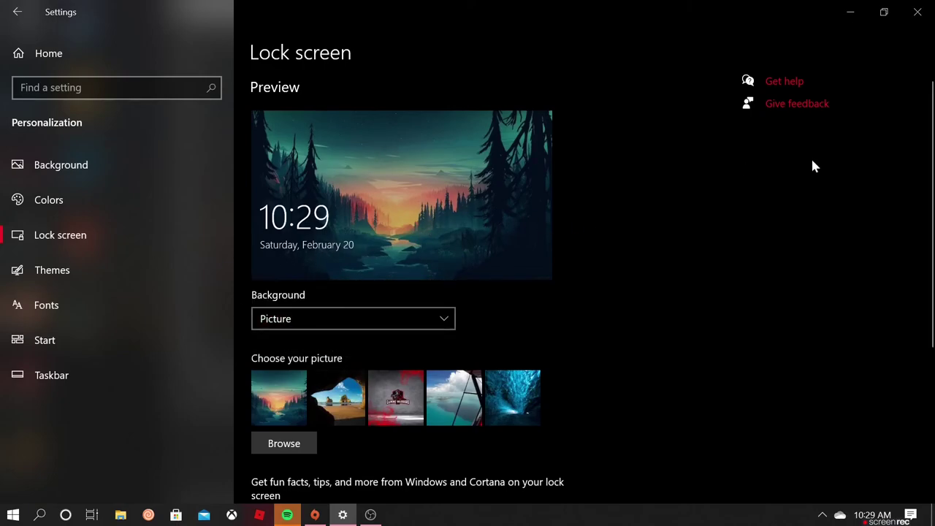
click(852, 15)
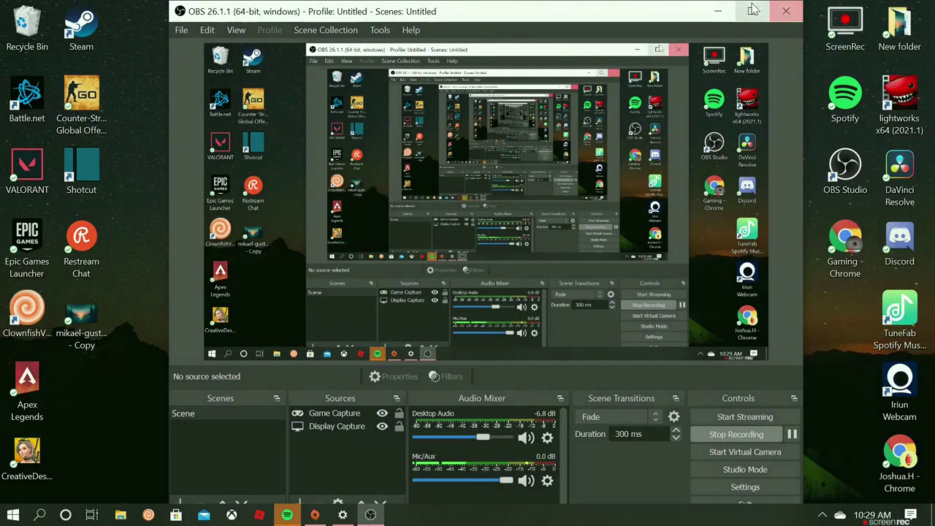